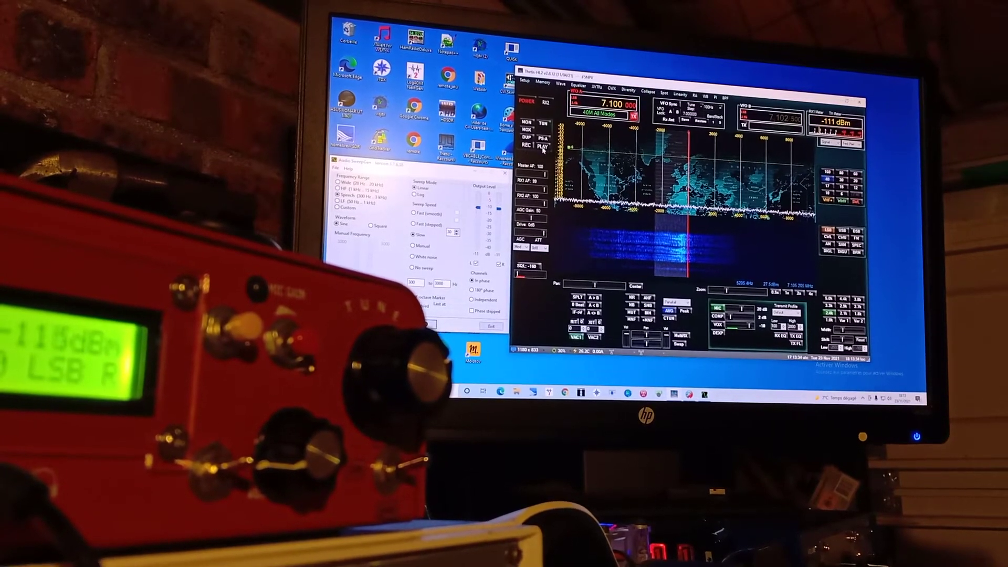
# - Start playback of the recorded voice audio to fill the 7.100 MHz passband
pyautogui.click(541, 147)
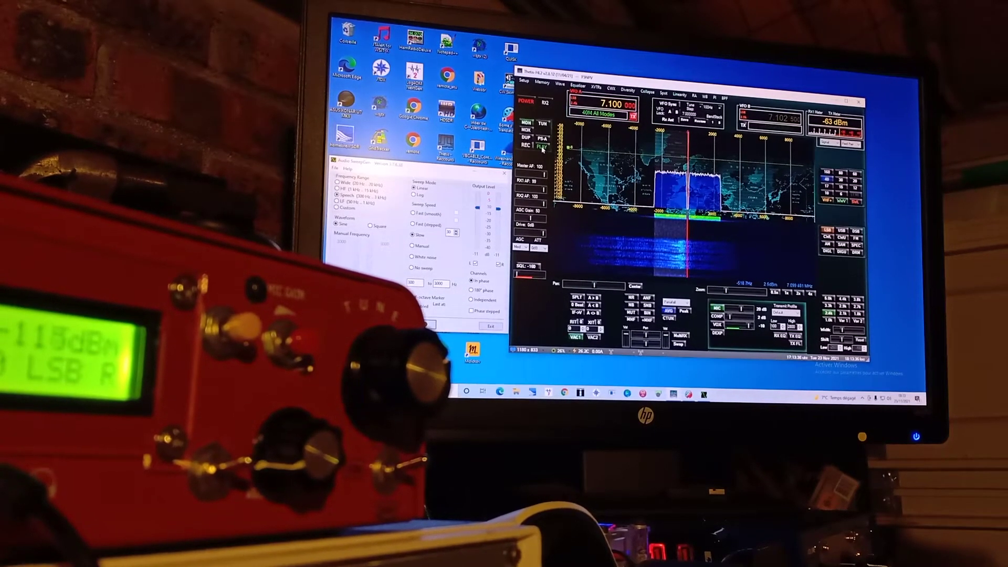